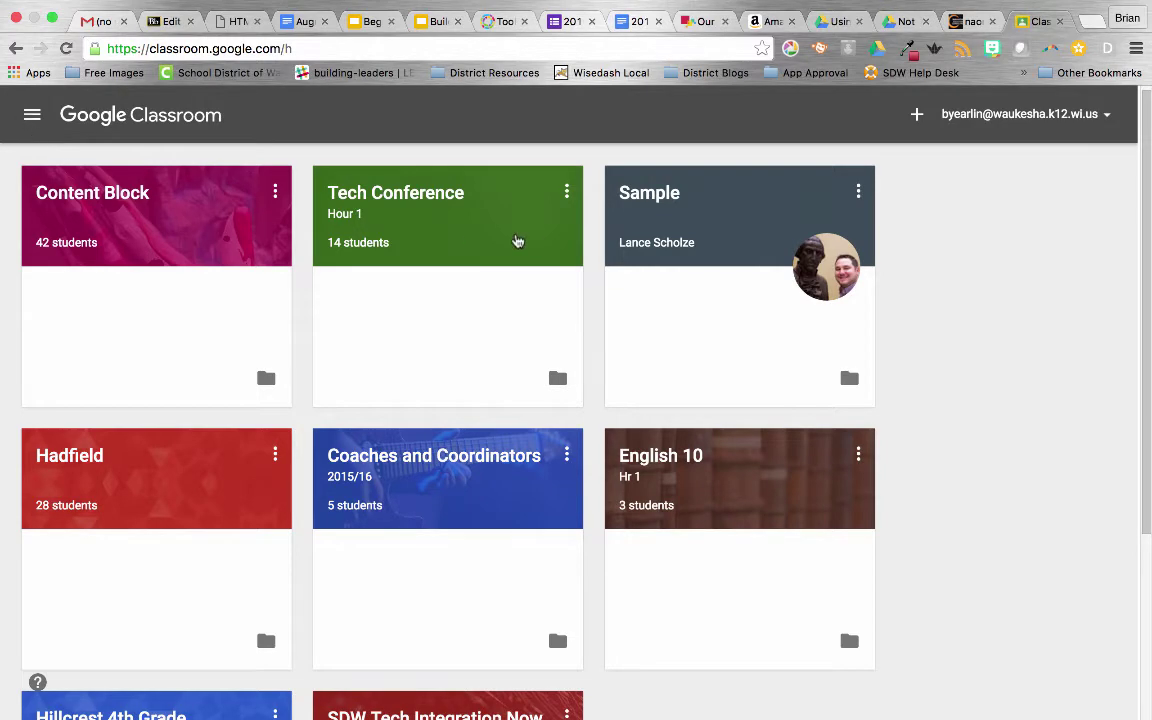
# - Archive the Tech Conference Hour 1 class and confirm the archiving
pyautogui.scroll(-3, 576, 378)
pyautogui.scroll(3, 576, 378)
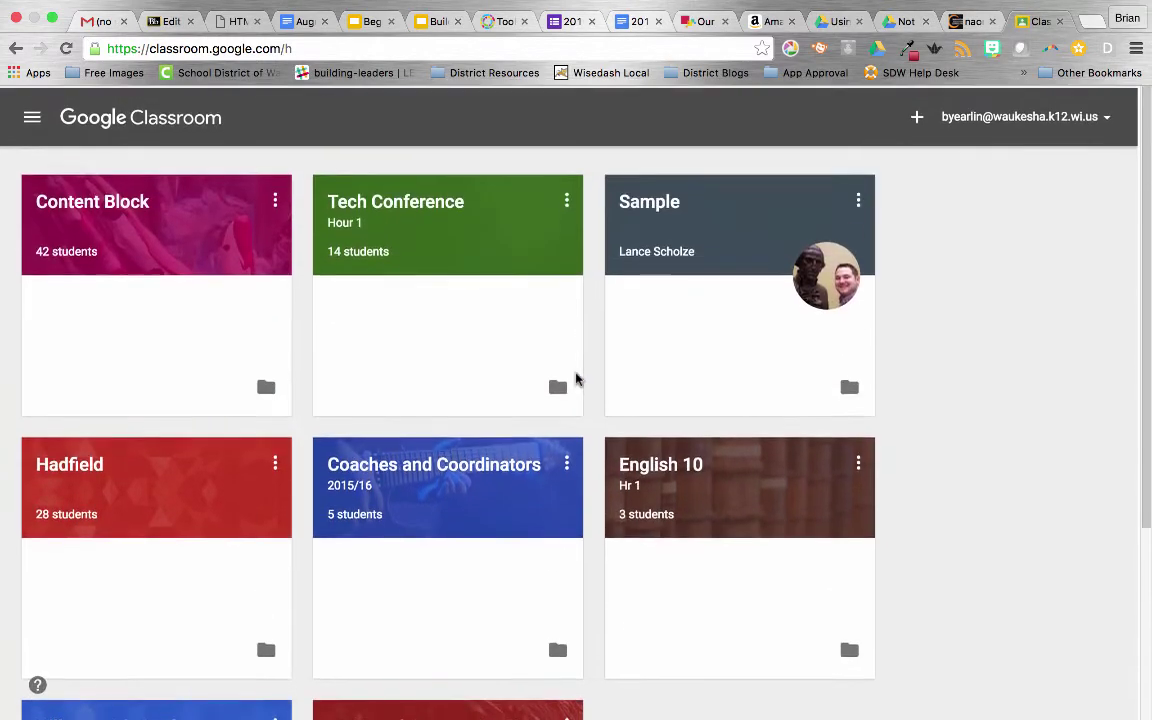
pyautogui.scroll(-2, 576, 378)
pyautogui.scroll(2, 576, 378)
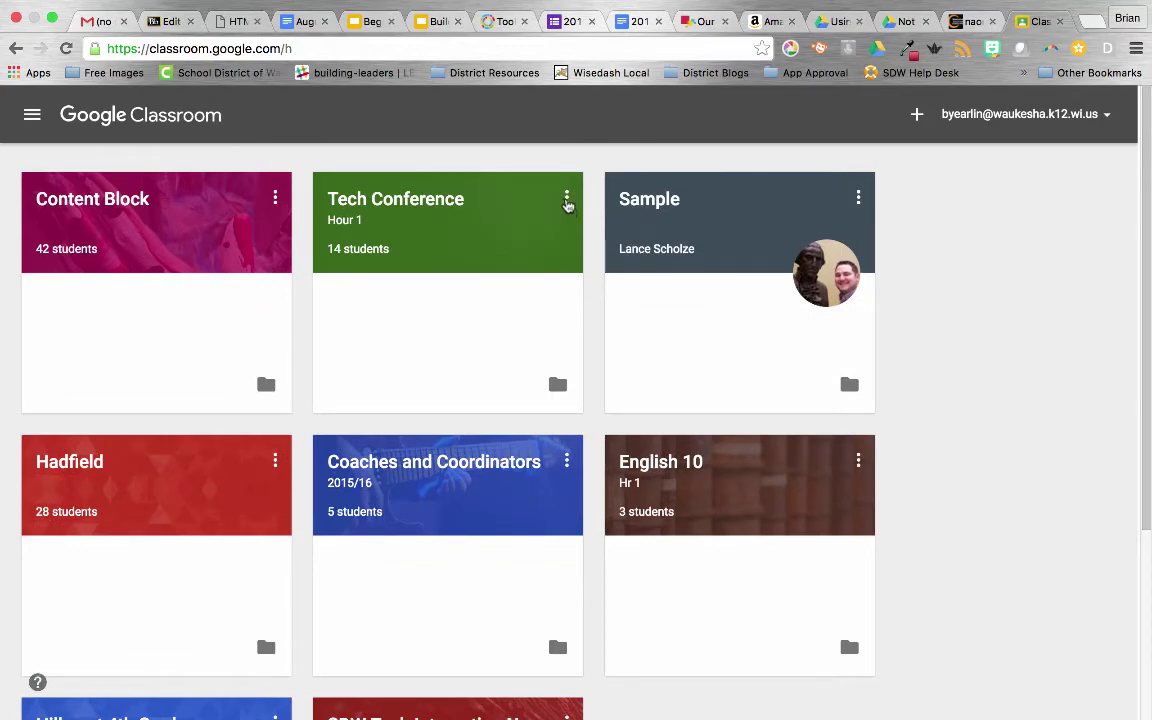
pyautogui.click(567, 204)
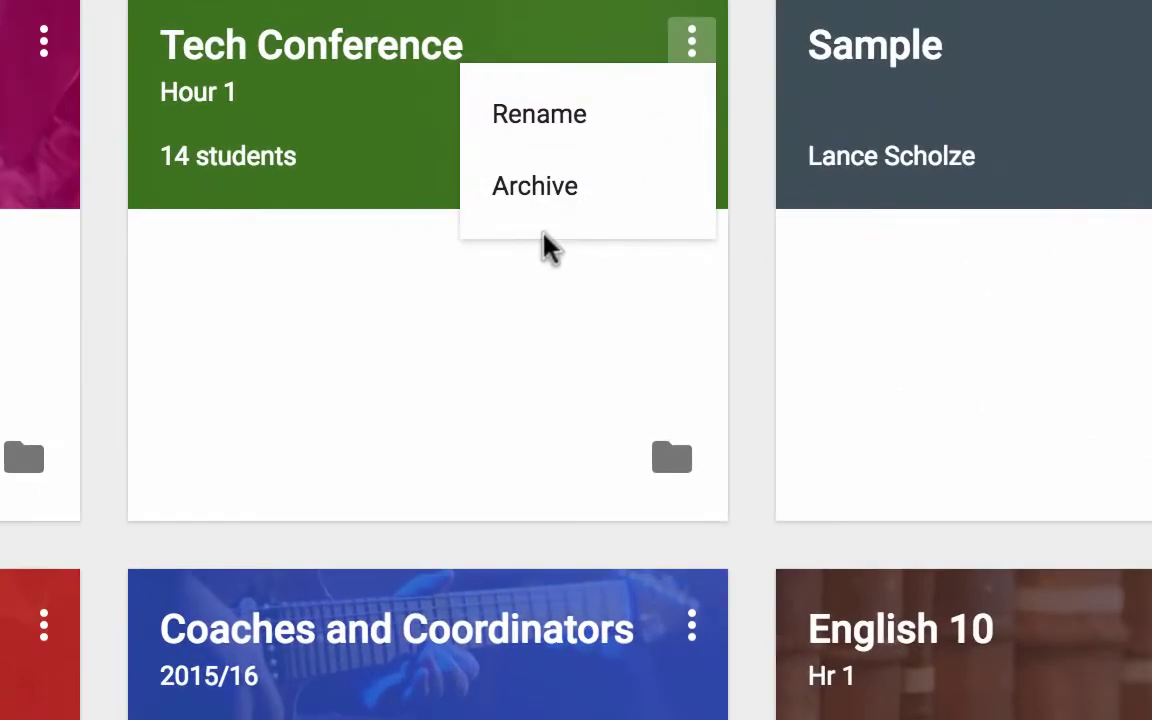
pyautogui.click(551, 215)
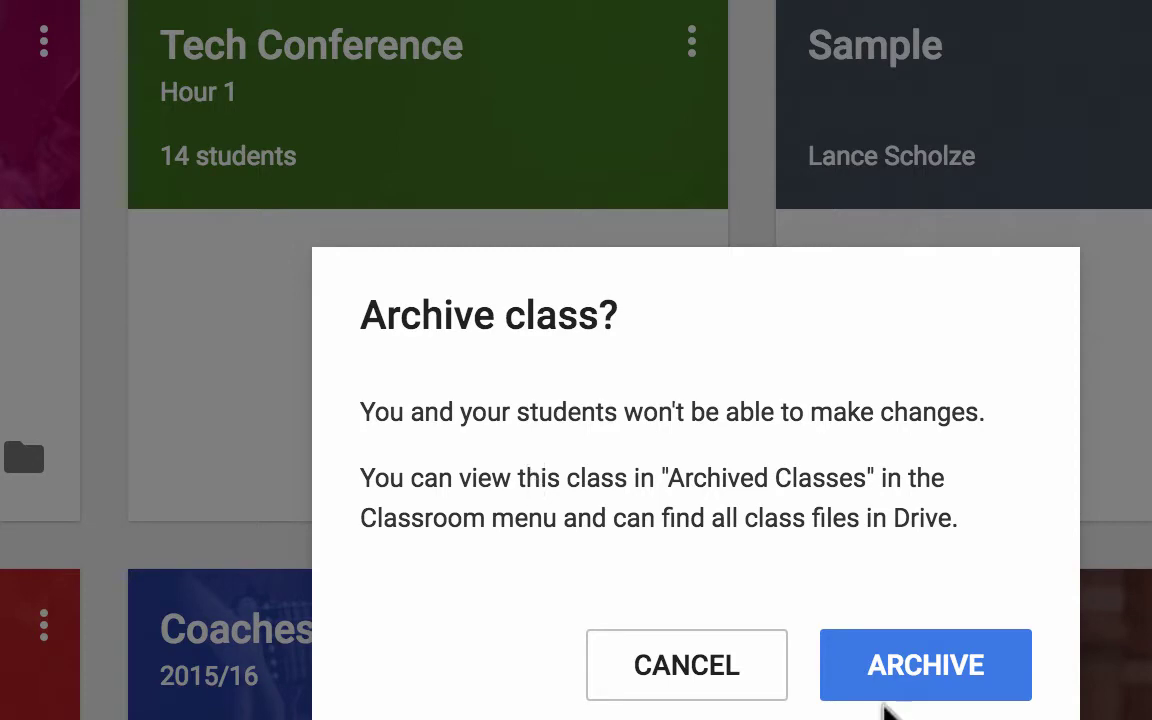
pyautogui.click(887, 665)
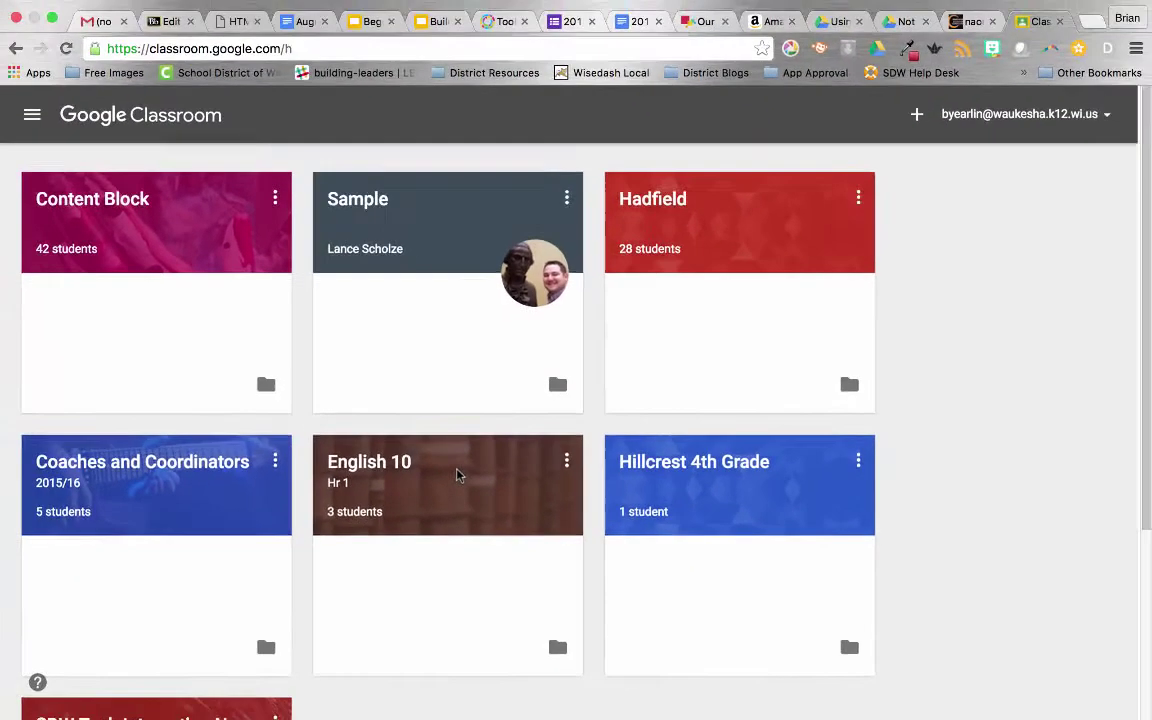
# - Archive the Hillcrest 4th Grade class and confirm the archiving
pyautogui.scroll(-3, 449, 656)
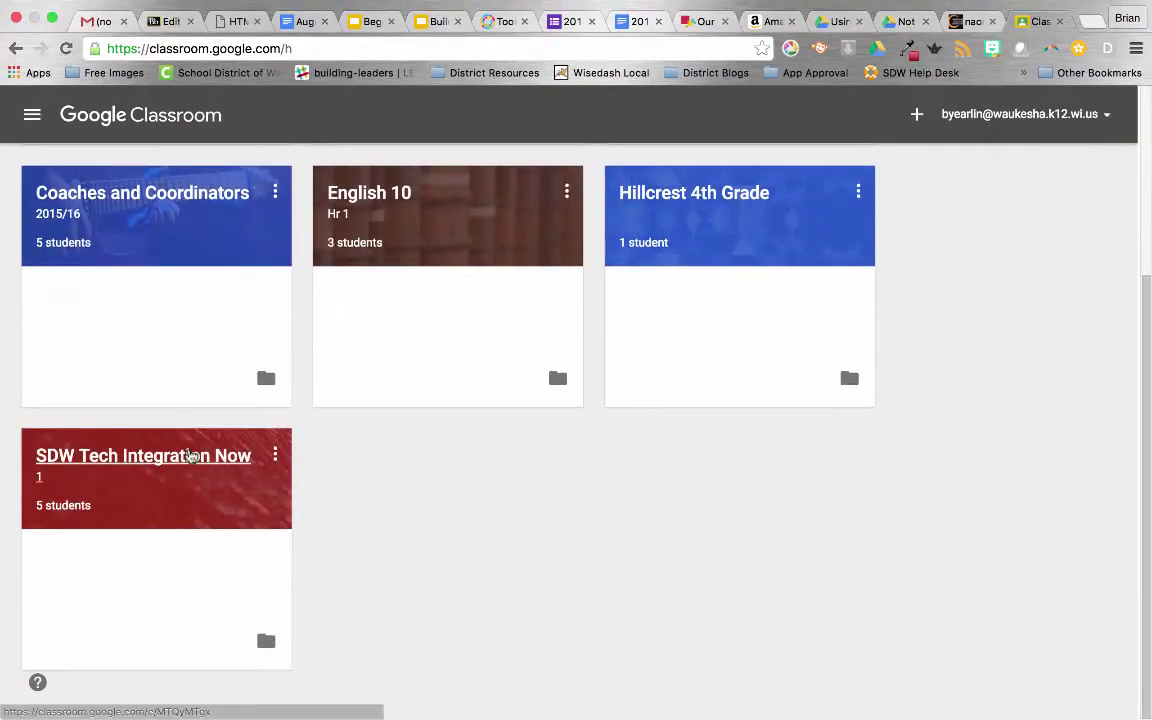
pyautogui.scroll(3, 355, 432)
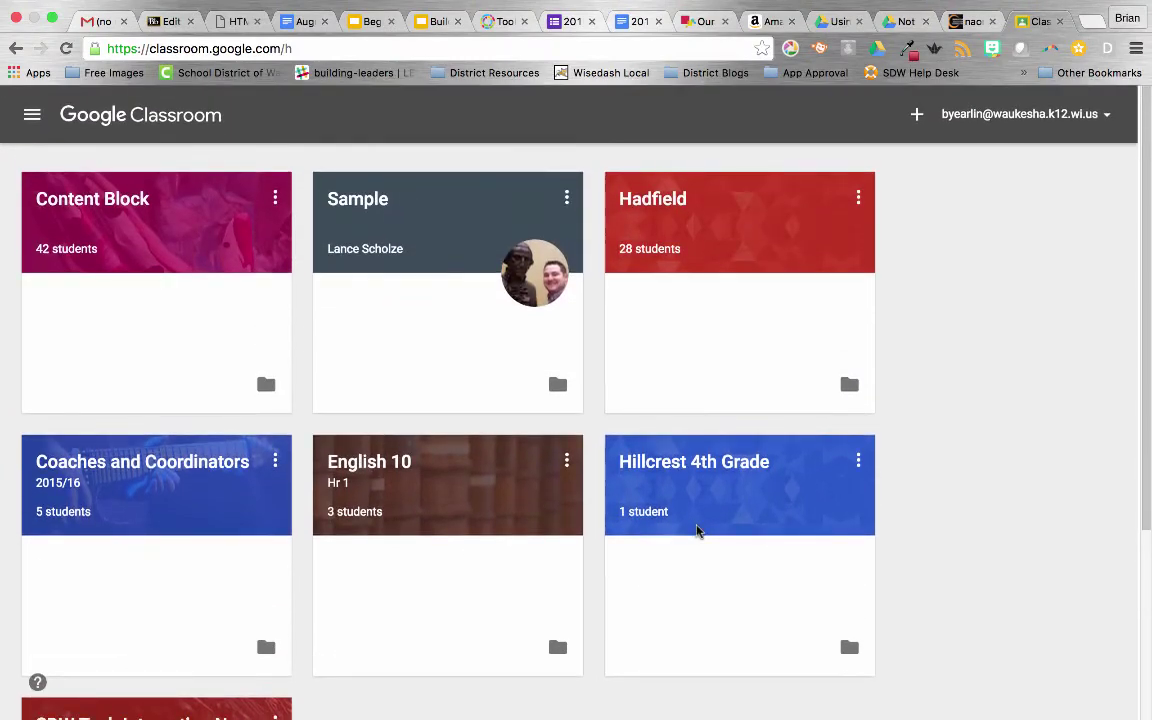
pyautogui.click(859, 463)
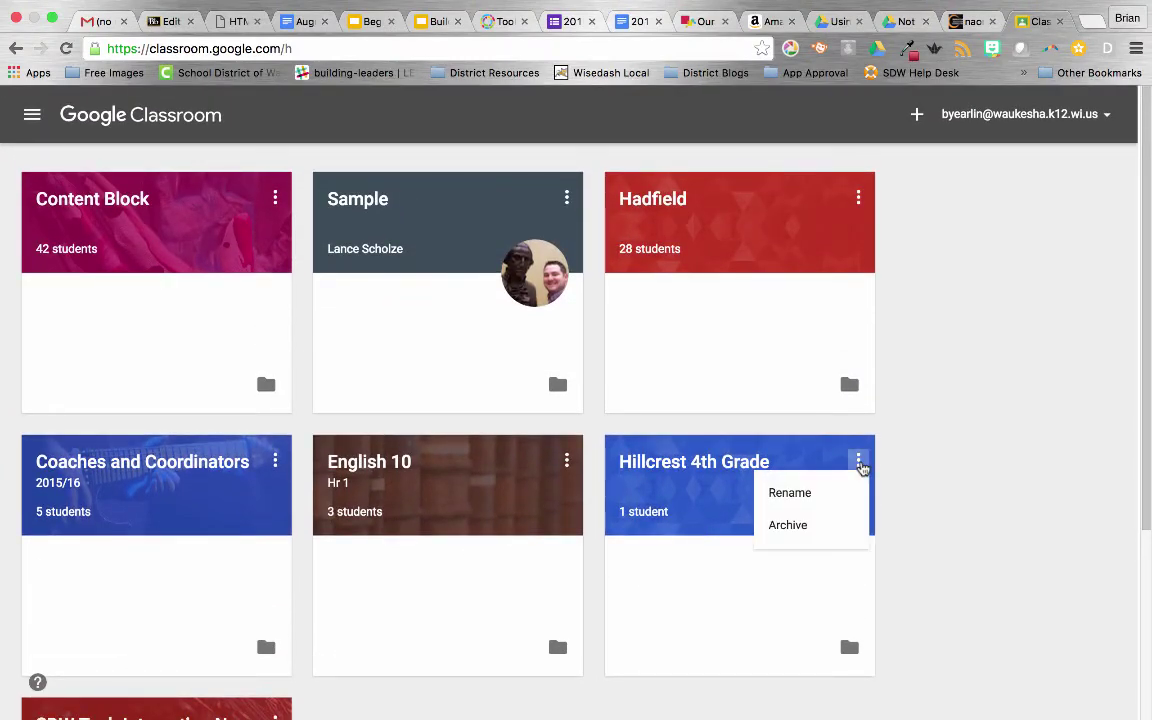
pyautogui.click(790, 528)
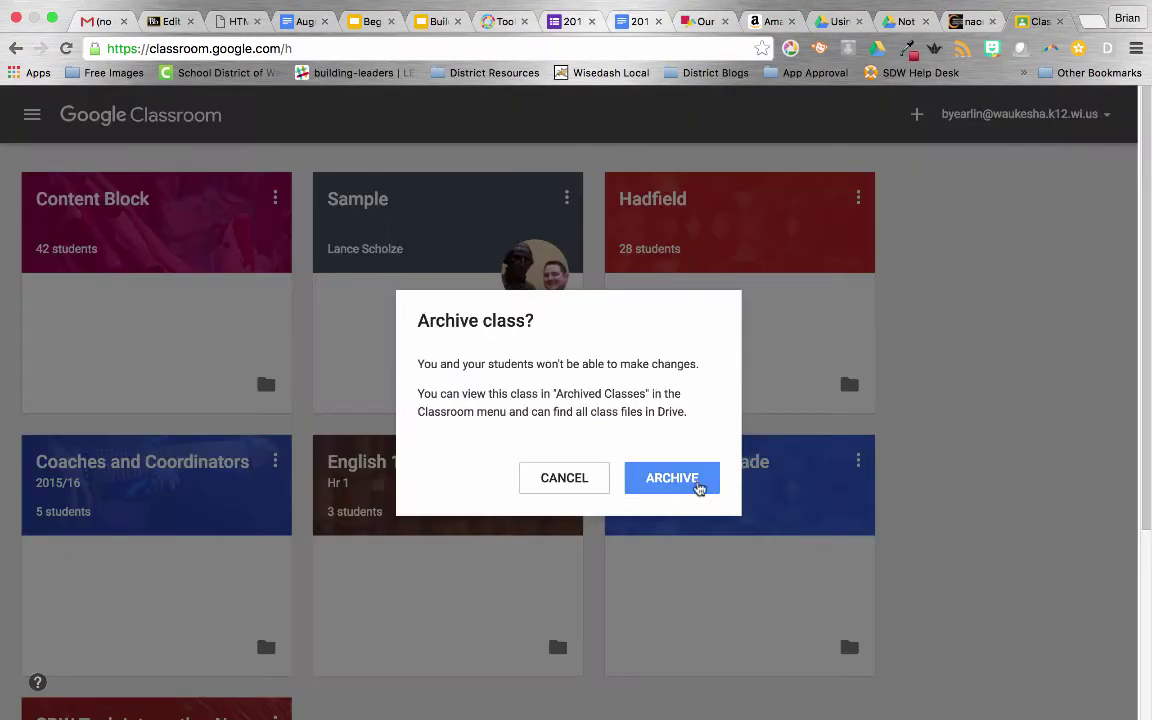
pyautogui.click(671, 478)
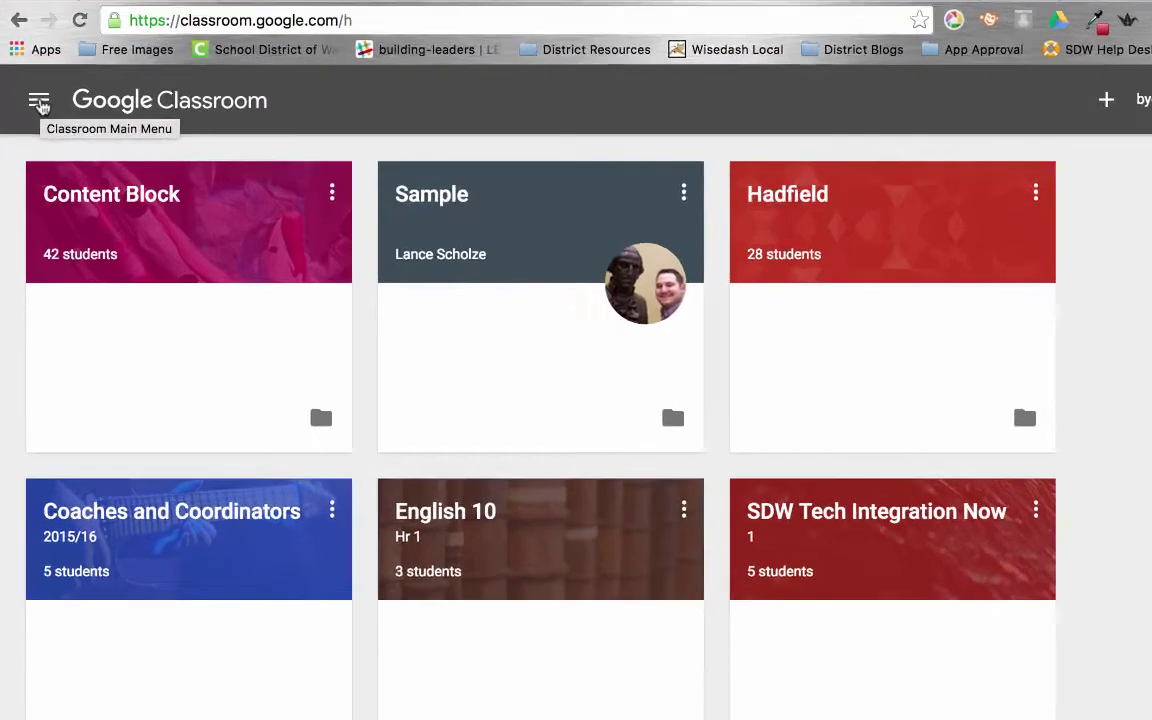
# - Open the list of archived classes and check which options the archived Tech Conference class offers
pyautogui.click(32, 118)
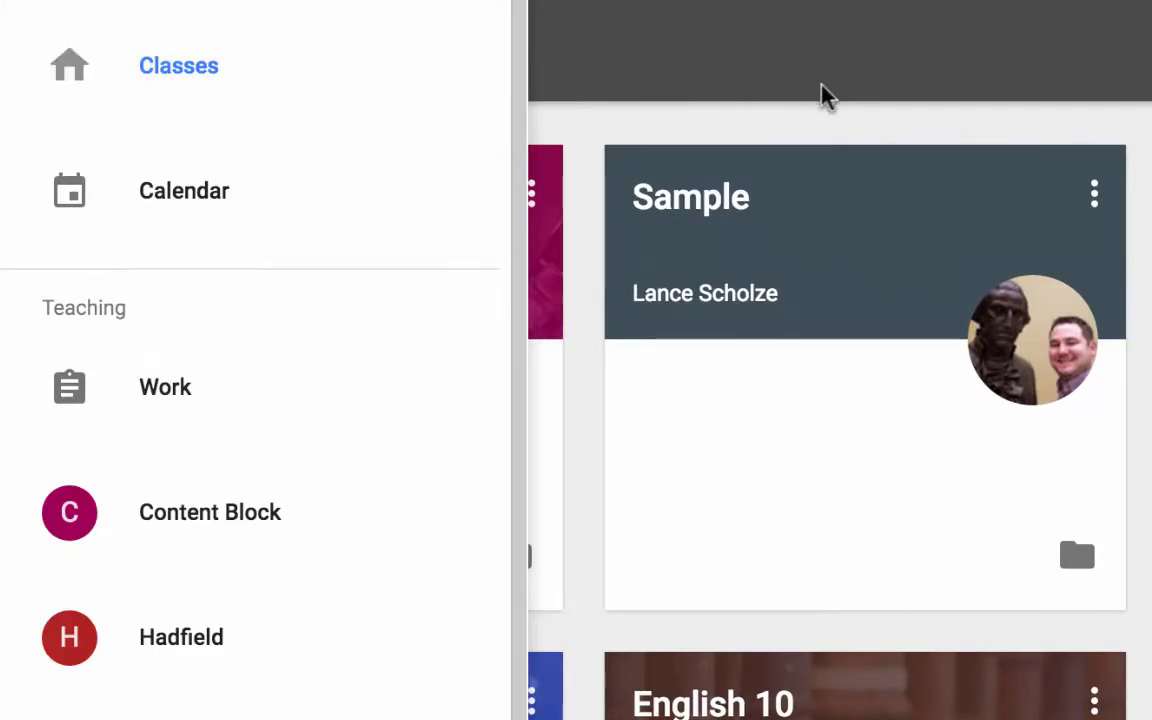
pyautogui.click(736, 78)
pyautogui.click(68, 49)
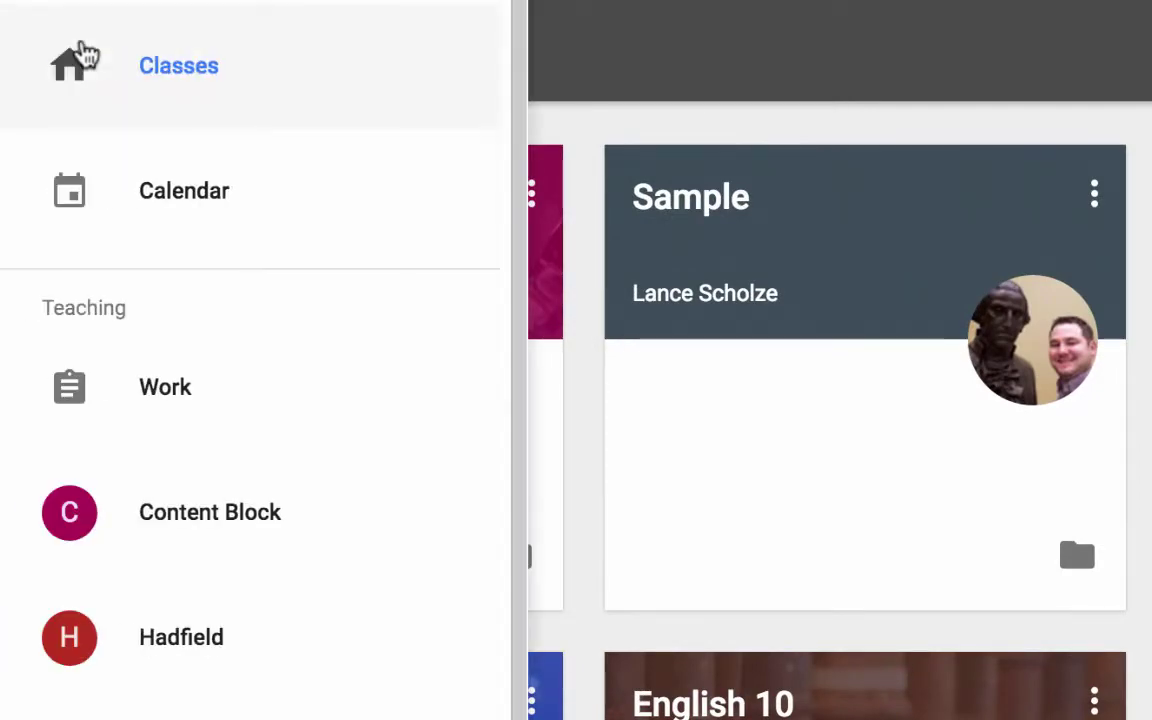
pyautogui.scroll(-5, 274, 715)
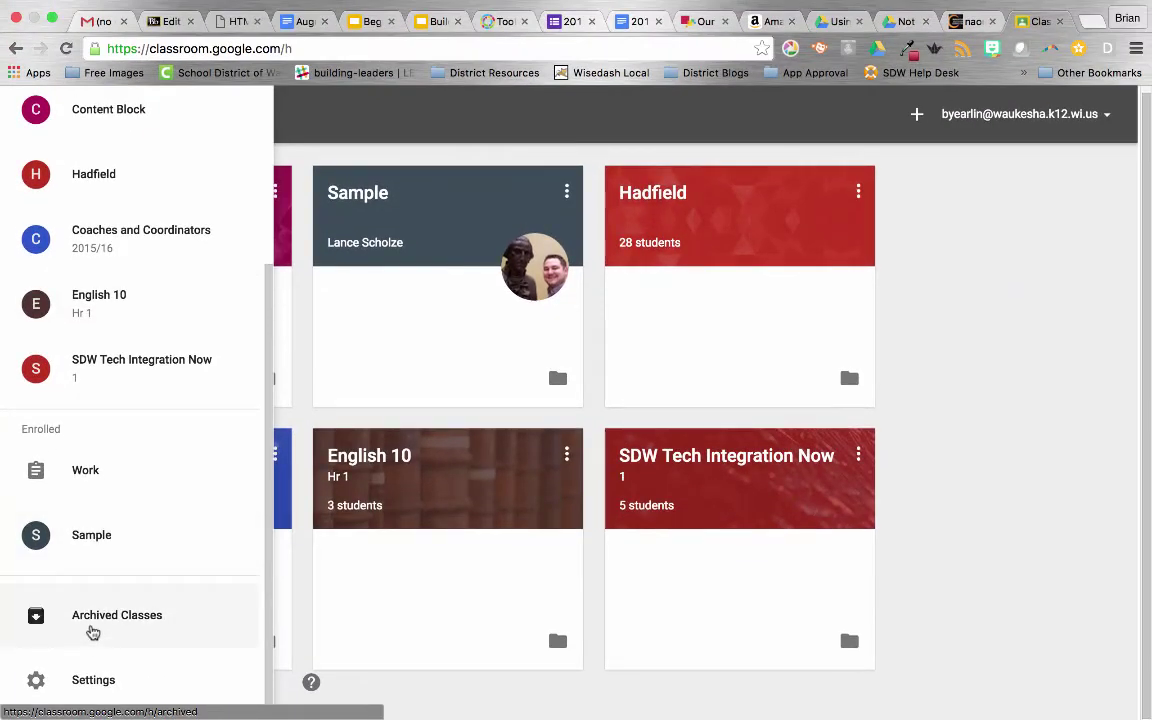
pyautogui.click(92, 618)
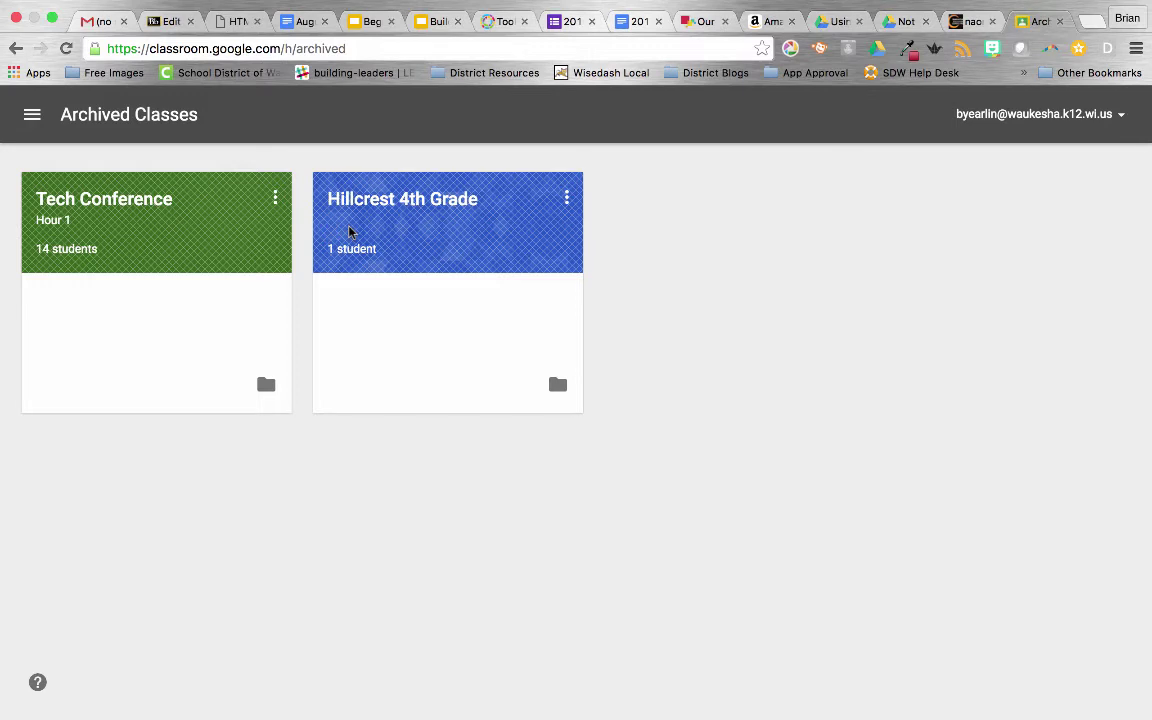
pyautogui.click(276, 200)
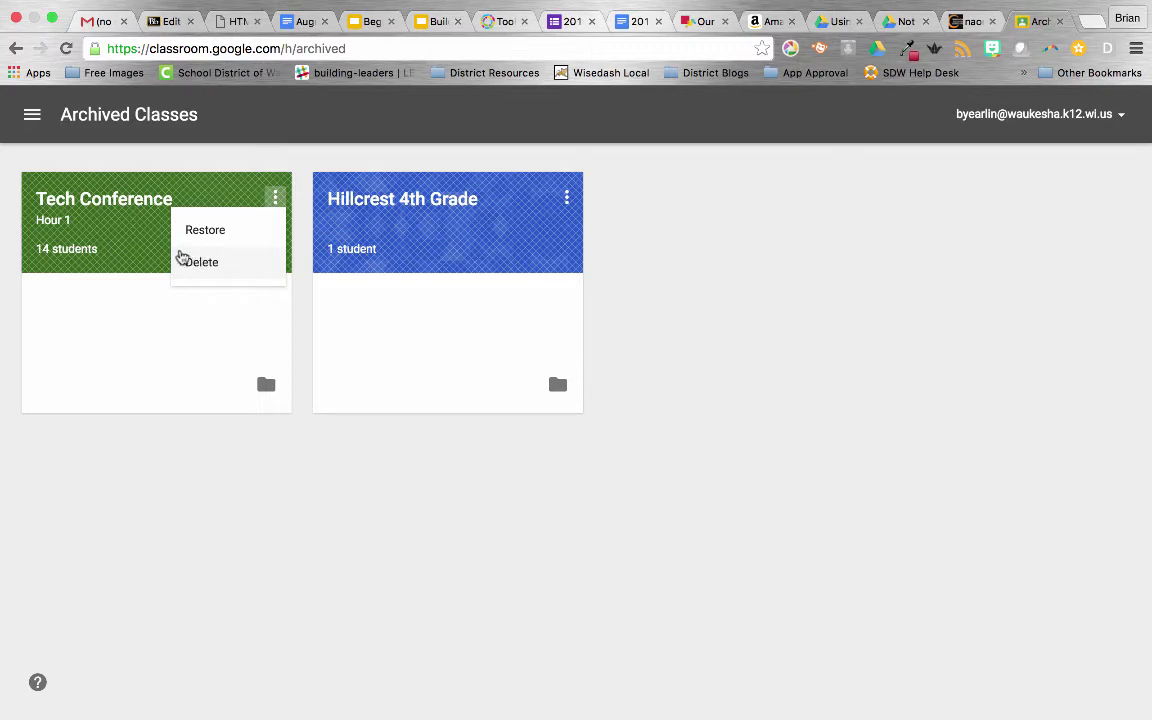
pyautogui.click(229, 164)
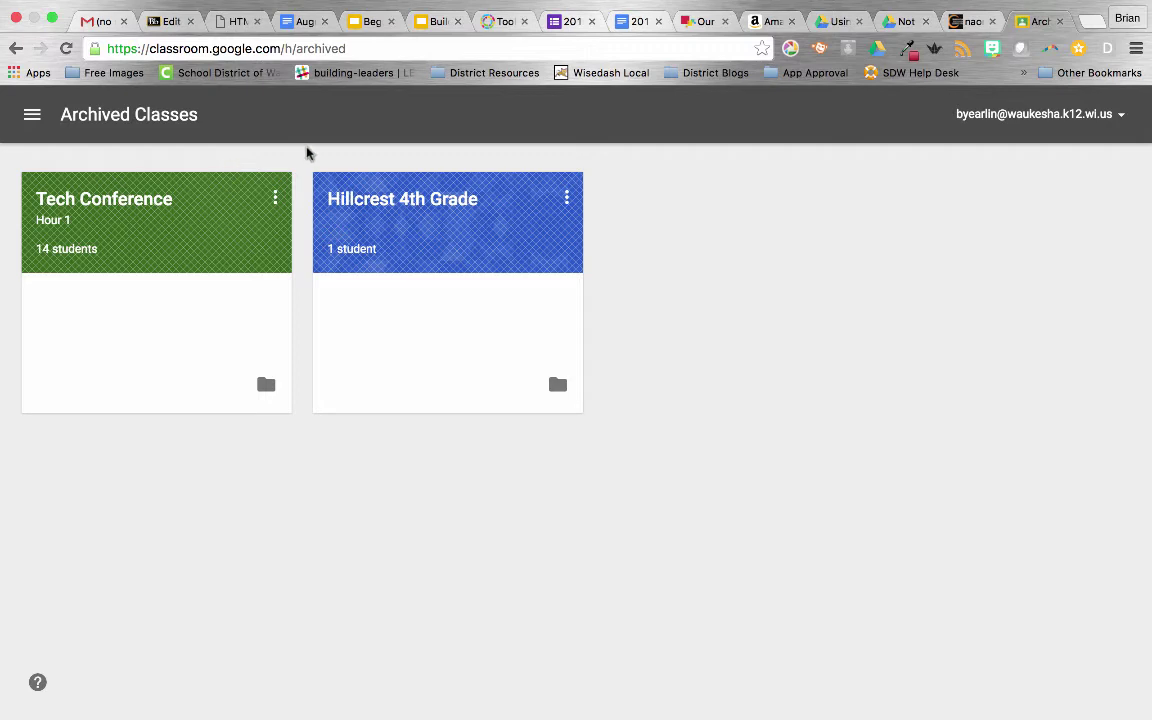
# - Open the SDW Tech Integration Now class and return to the overview of active classes
pyautogui.click(32, 114)
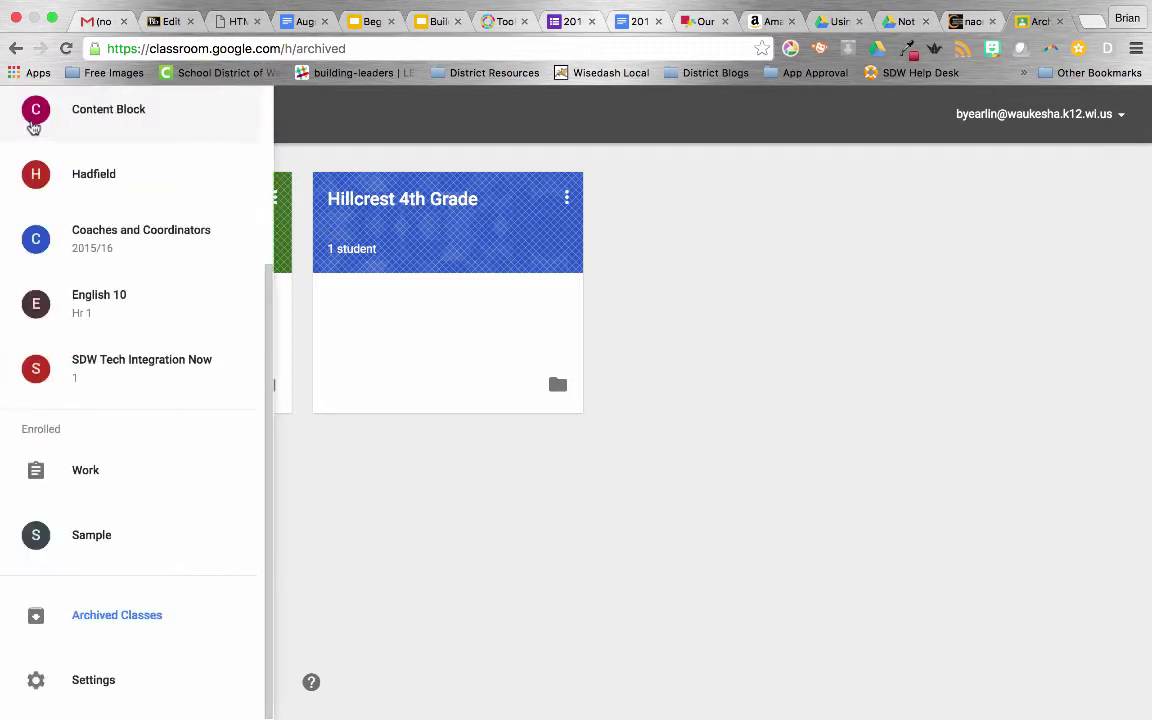
pyautogui.scroll(5, 80, 275)
pyautogui.scroll(-1, 80, 275)
pyautogui.click(97, 518)
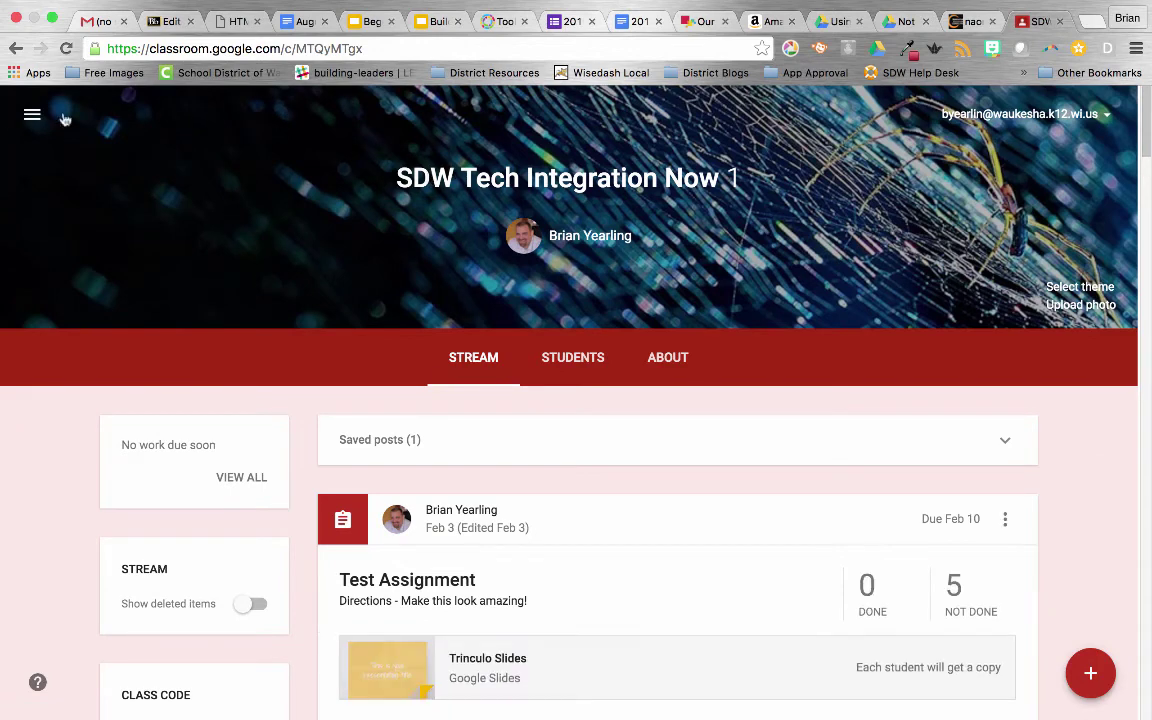
pyautogui.click(31, 115)
pyautogui.scroll(3, 80, 218)
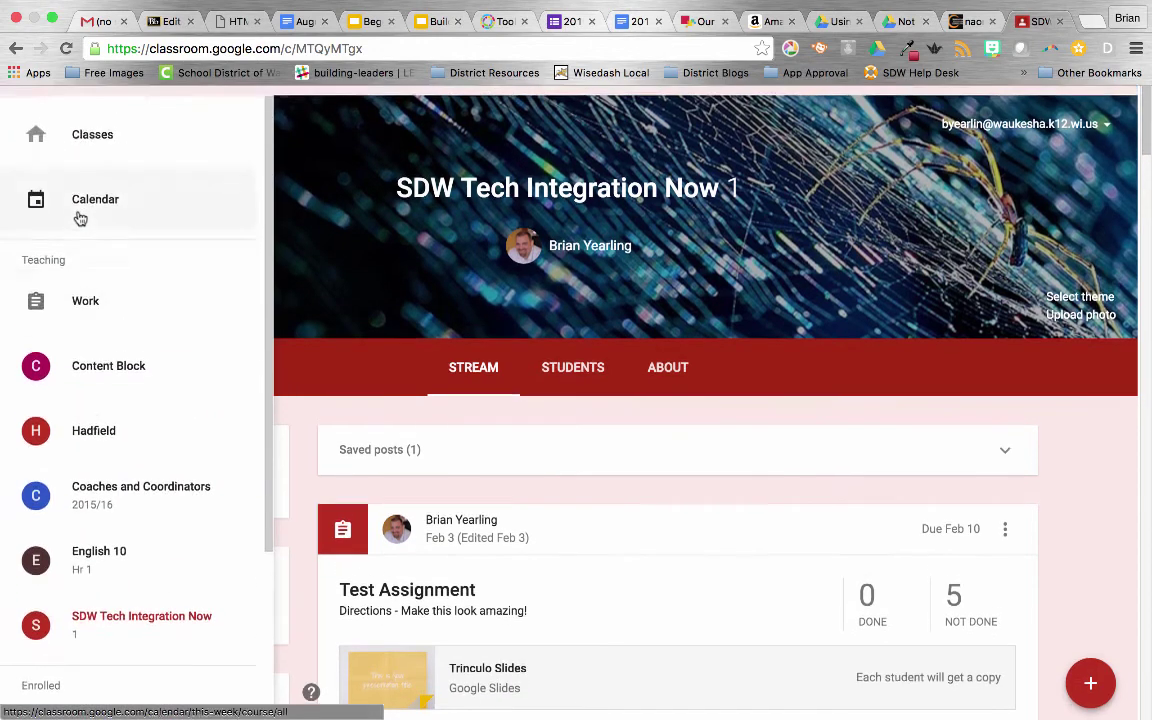
pyautogui.click(88, 121)
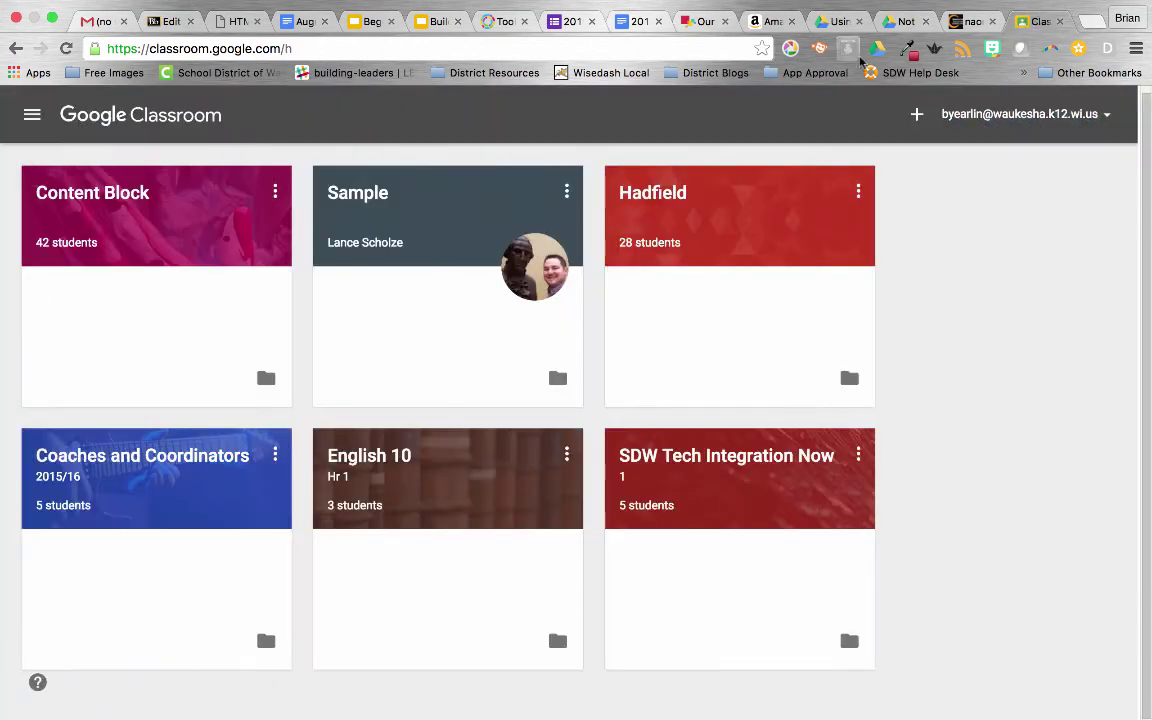
# - Create a new class named "Tech Conference 2" without a section
pyautogui.click(918, 118)
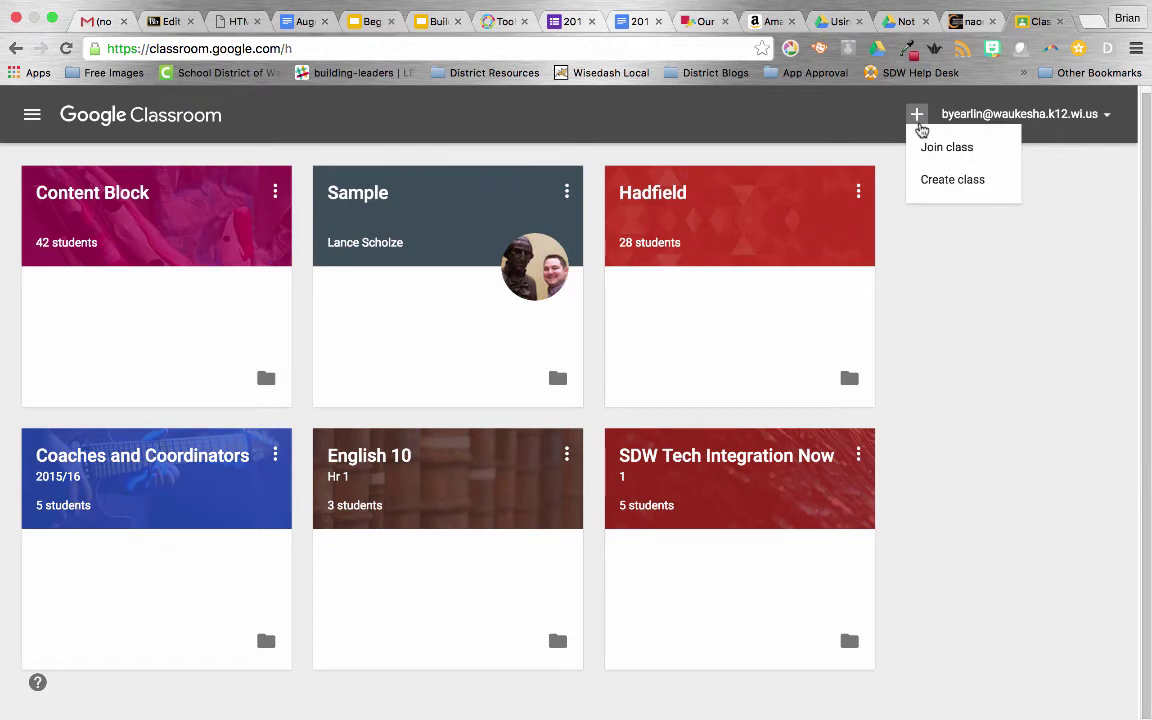
pyautogui.click(945, 180)
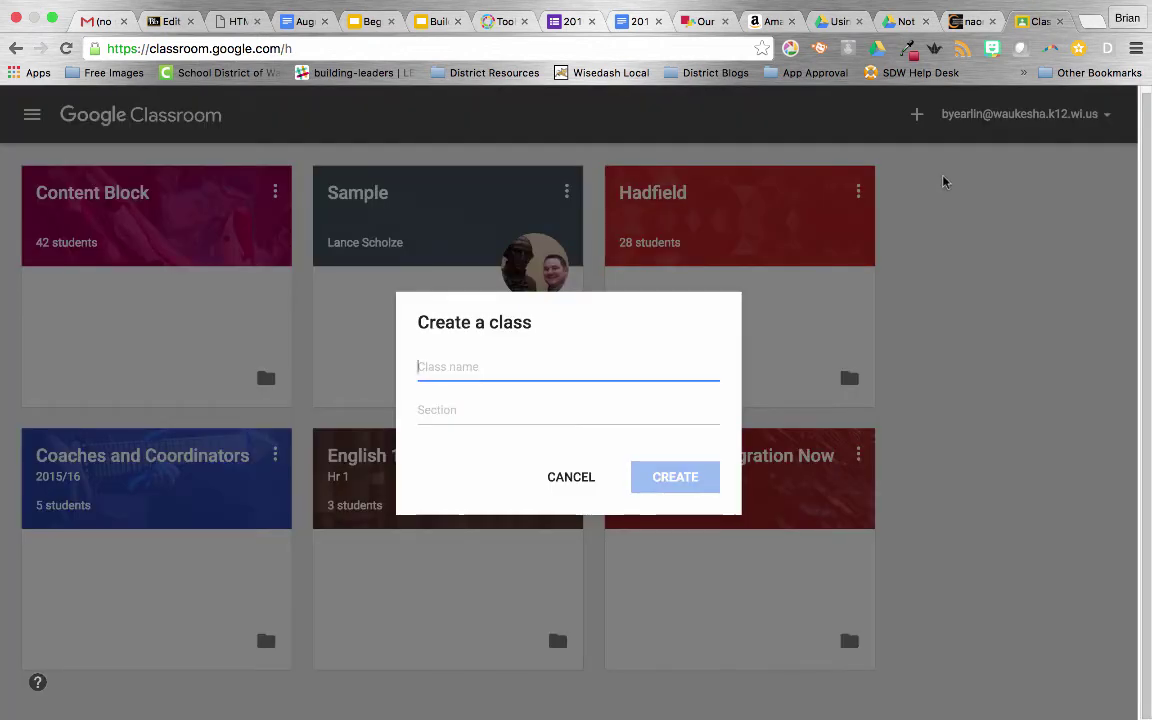
pyautogui.write('Tech wi')
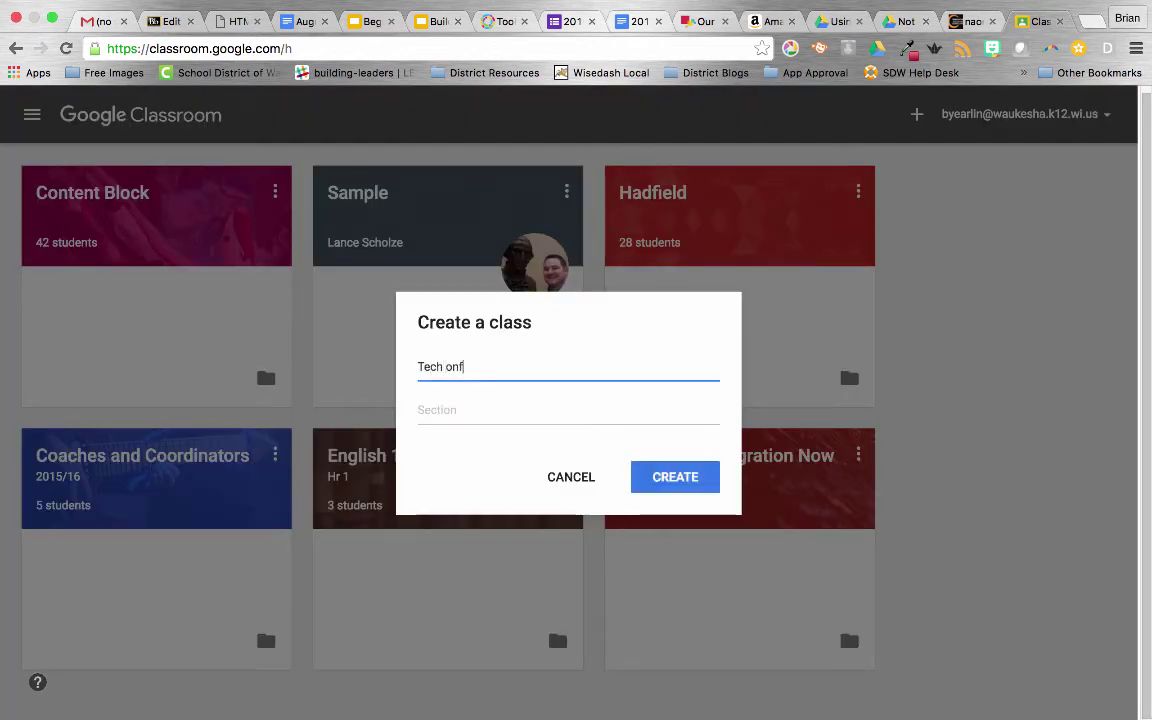
pyautogui.press('BackSpace')
pyautogui.press('BackSpace')
pyautogui.write('Conference 2')
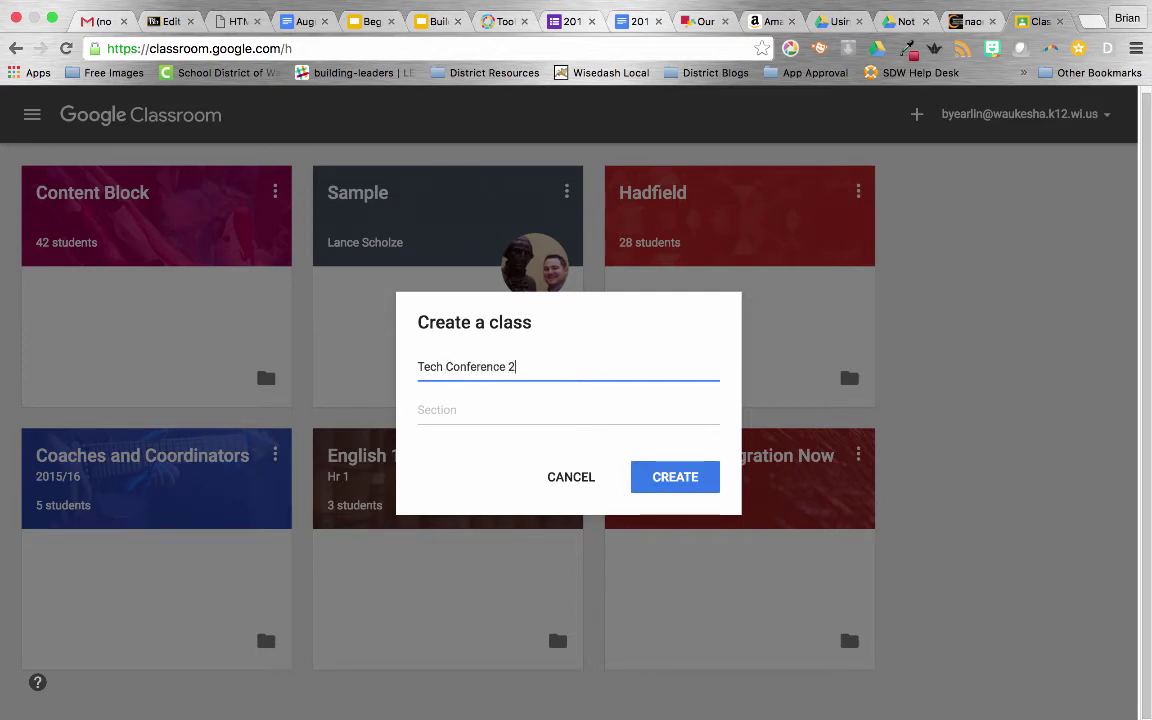
pyautogui.click(688, 479)
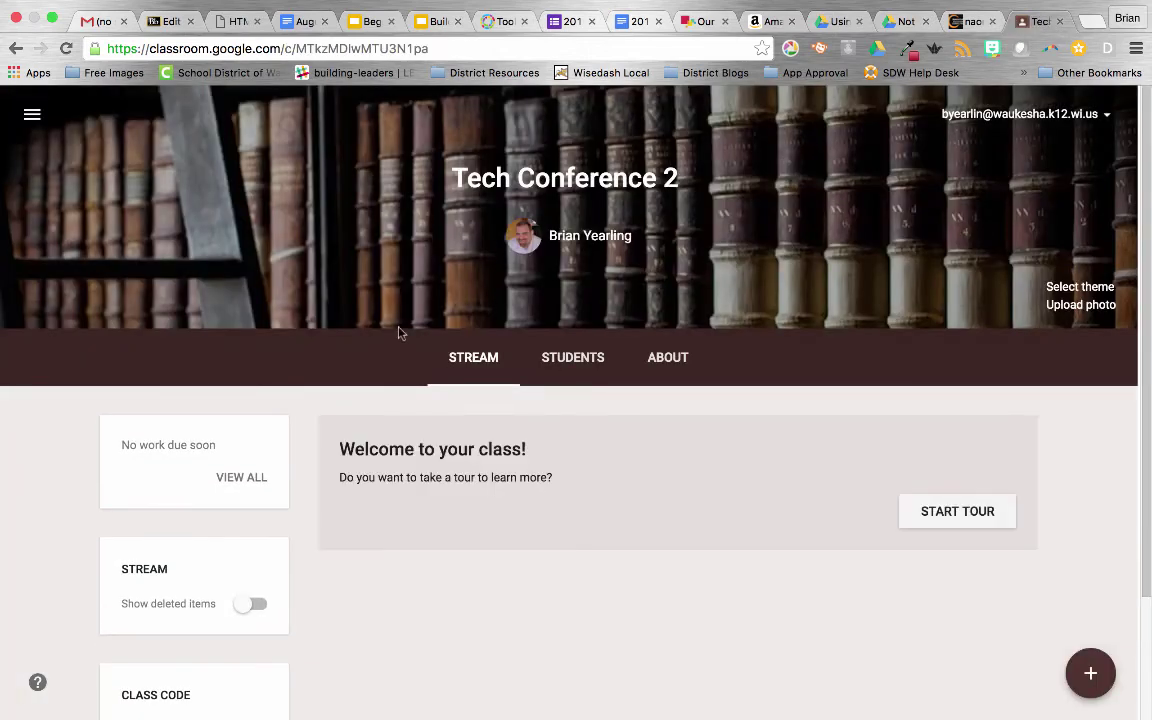
# - Start reusing a post in Tech Conference 2 and choose the archived Tech Conference Hour 1 class as its source
pyautogui.scroll(-3, 829, 366)
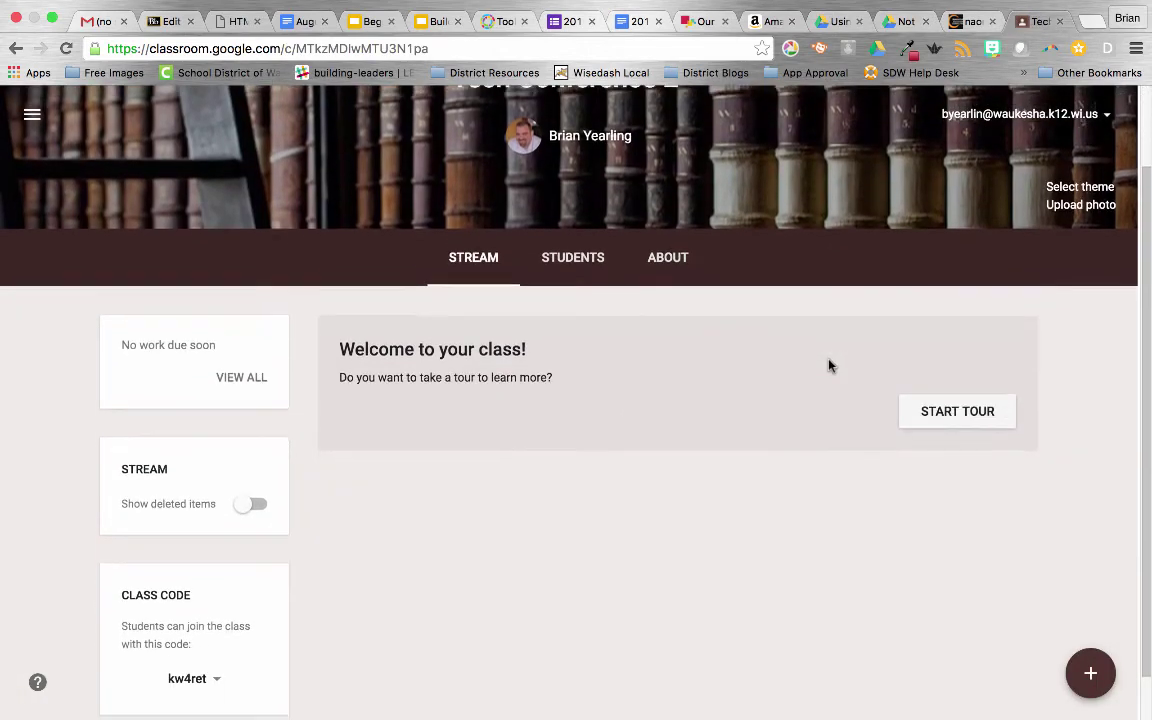
pyautogui.scroll(1, 829, 366)
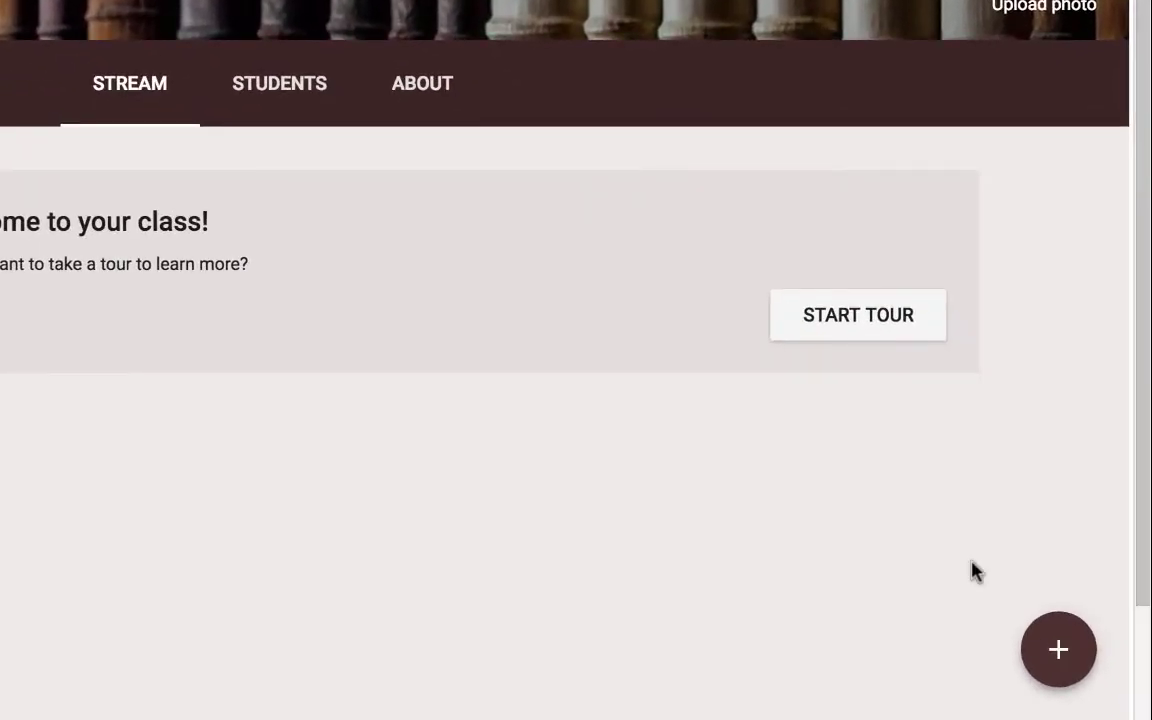
pyautogui.moveTo(1055, 655)
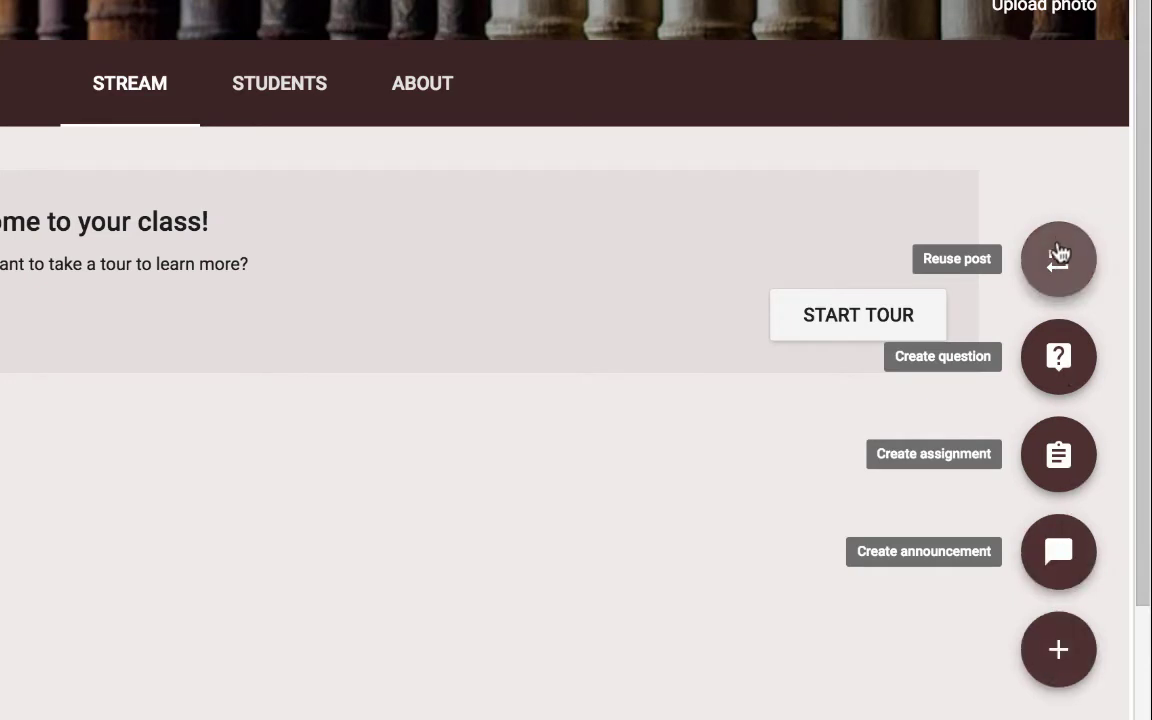
pyautogui.click(1058, 257)
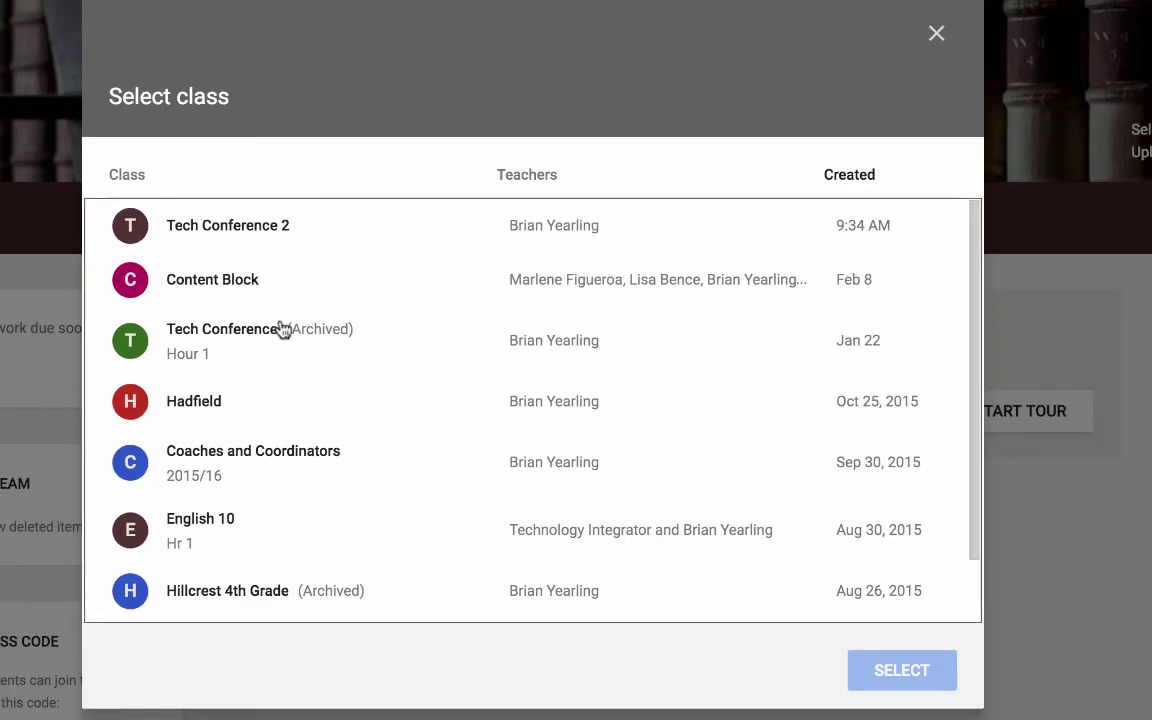
pyautogui.scroll(-2, 318, 347)
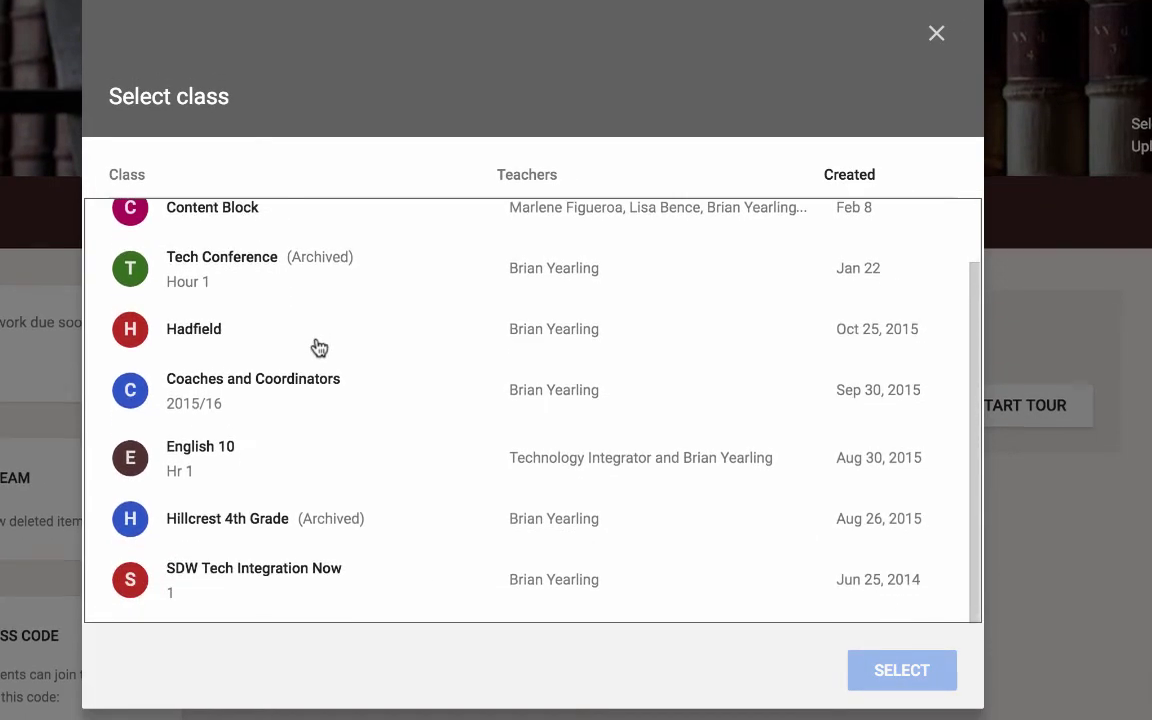
pyautogui.click(274, 275)
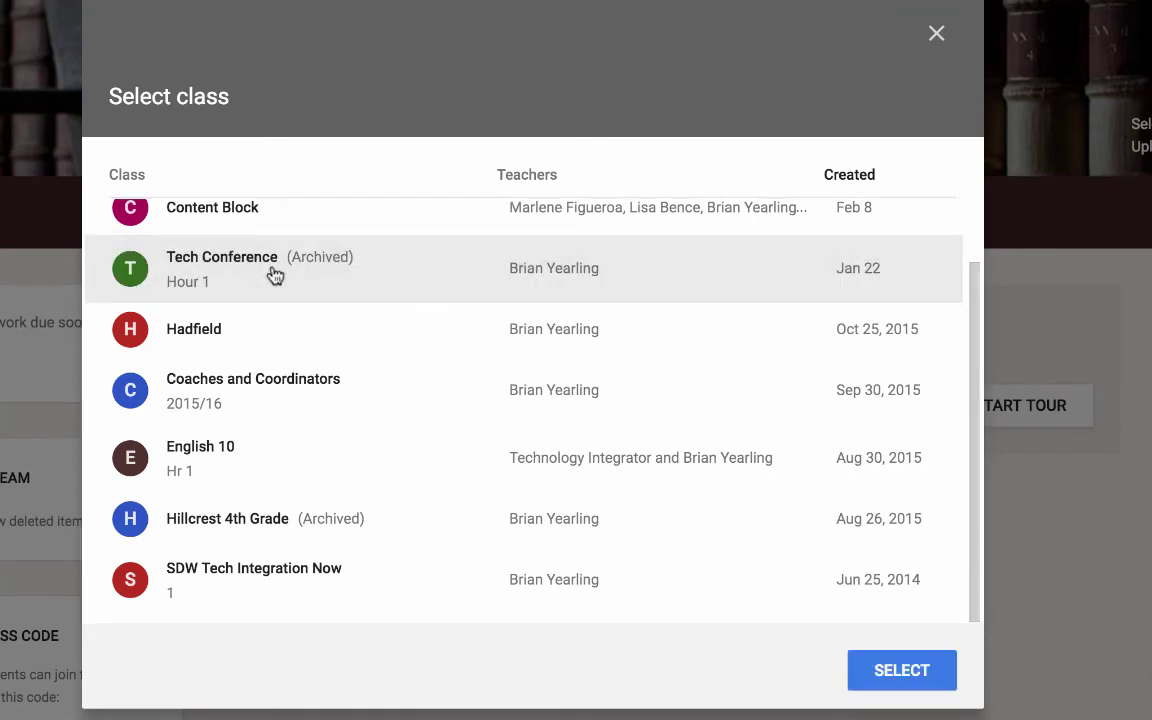
pyautogui.click(893, 670)
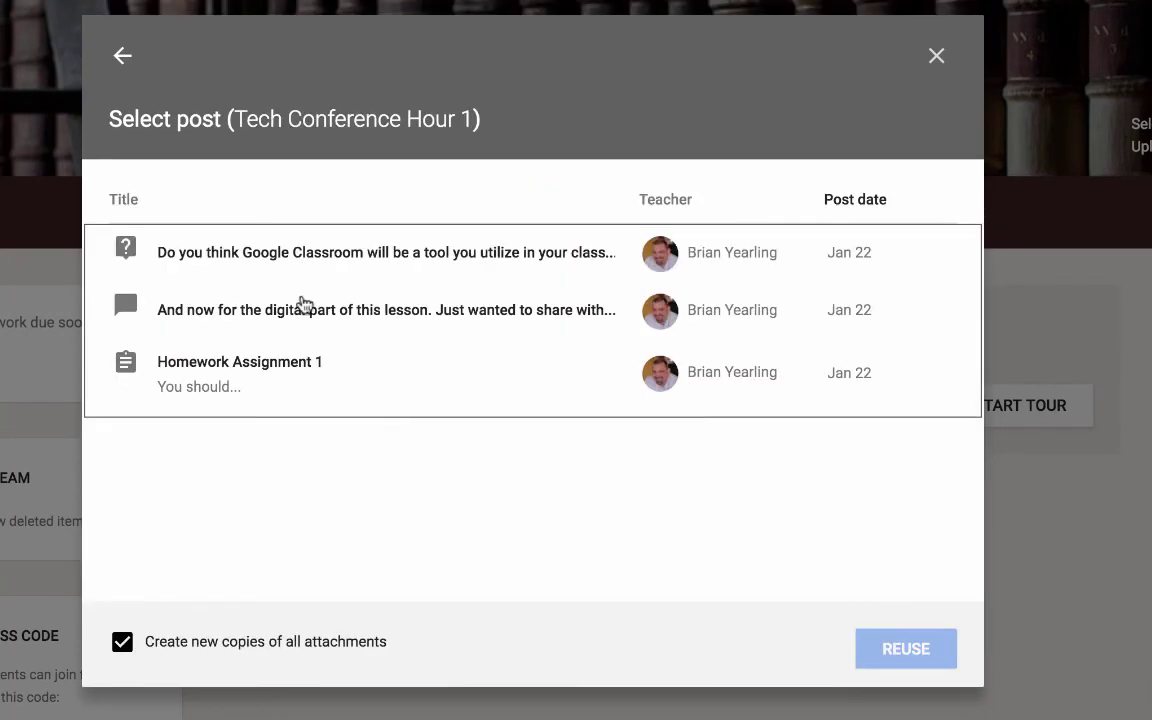
# - Reuse the question "Do you think Google Classroom will be a tool you utilize…" and ask it in Tech Conference 2
pyautogui.click(322, 264)
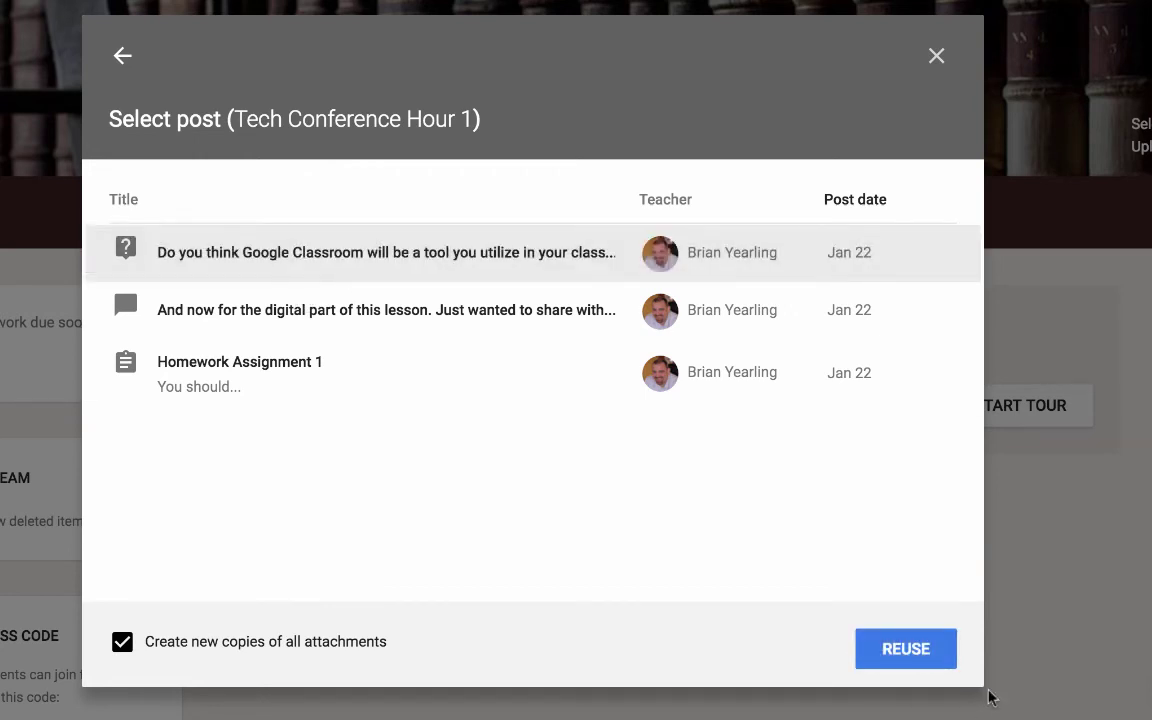
pyautogui.click(910, 650)
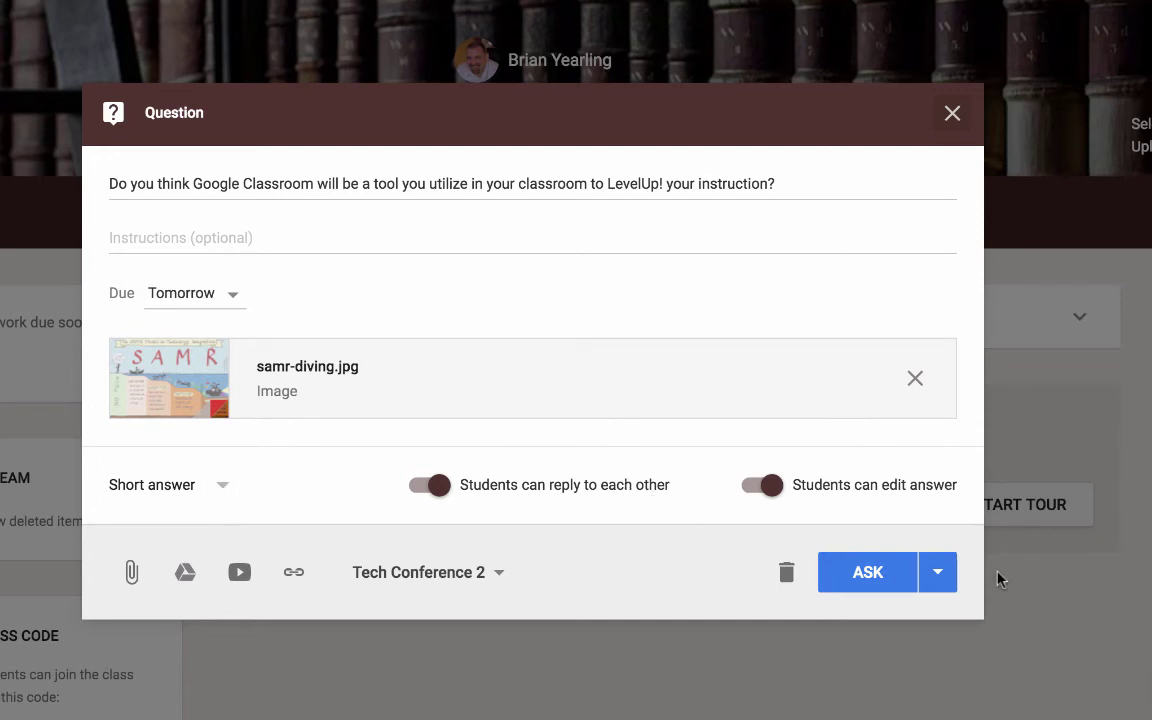
pyautogui.click(865, 578)
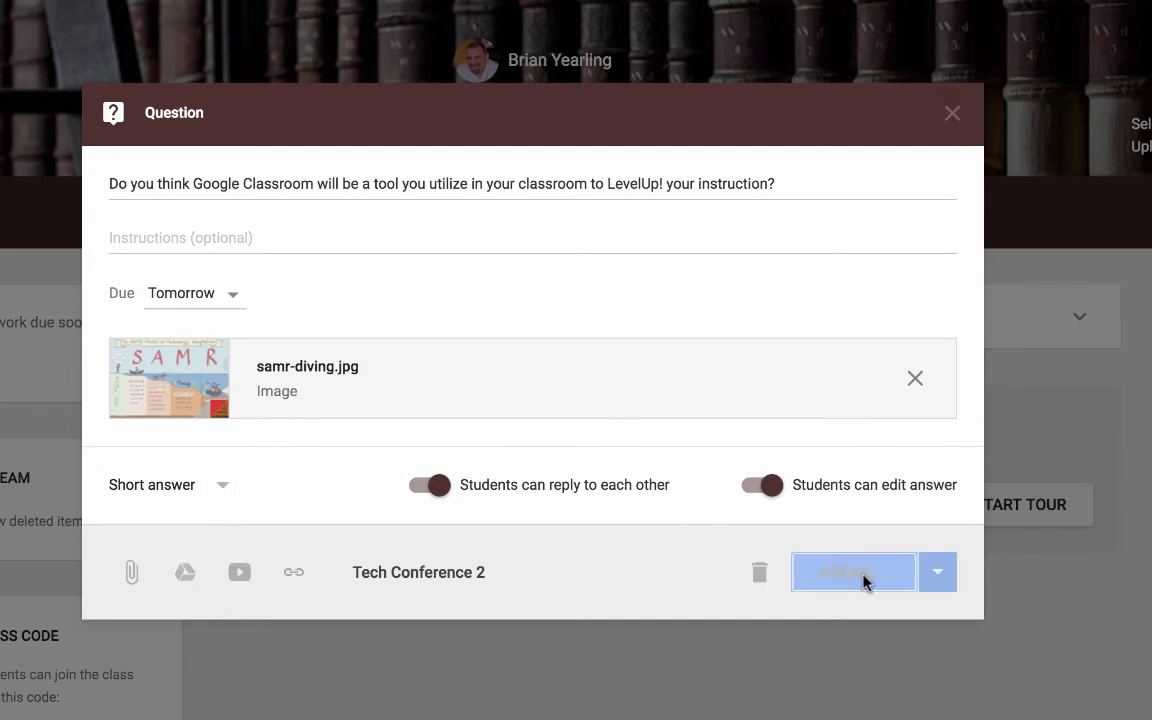